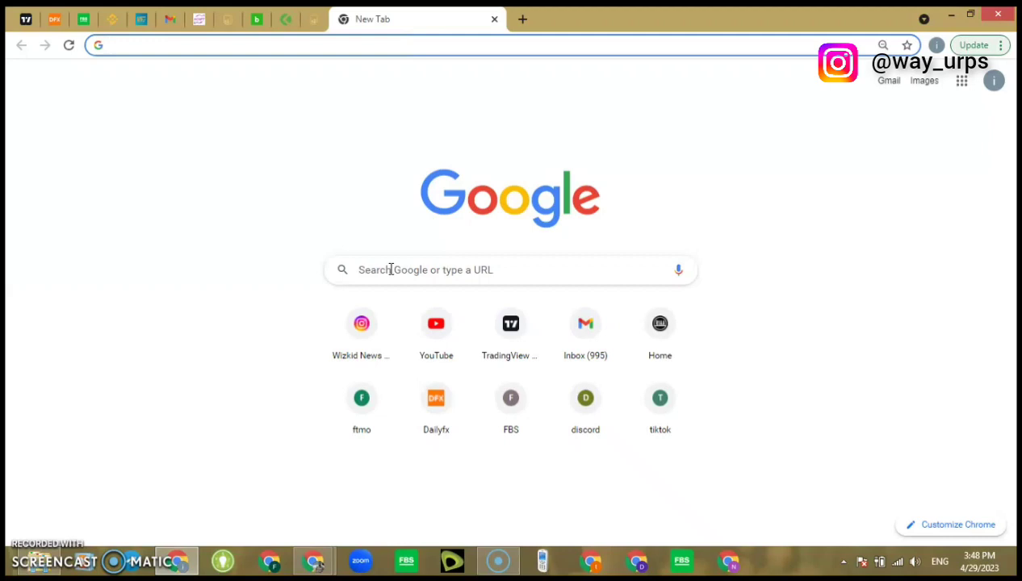
- Search Google for "steps on how to to download think trader"
text(https://www.billboard.com/charts/hot-100/)
text(h)
key(BackSpace)
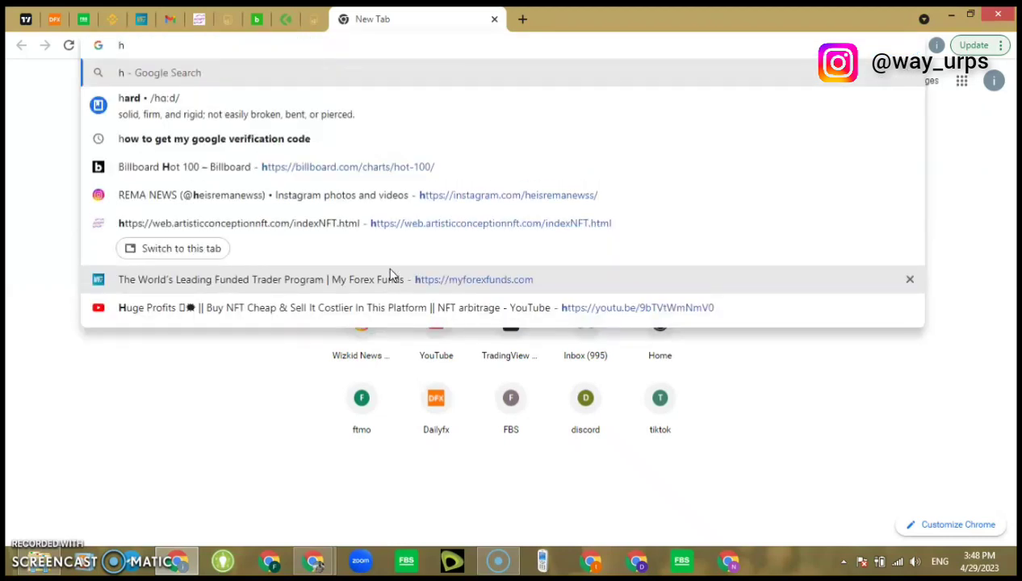
text(step)
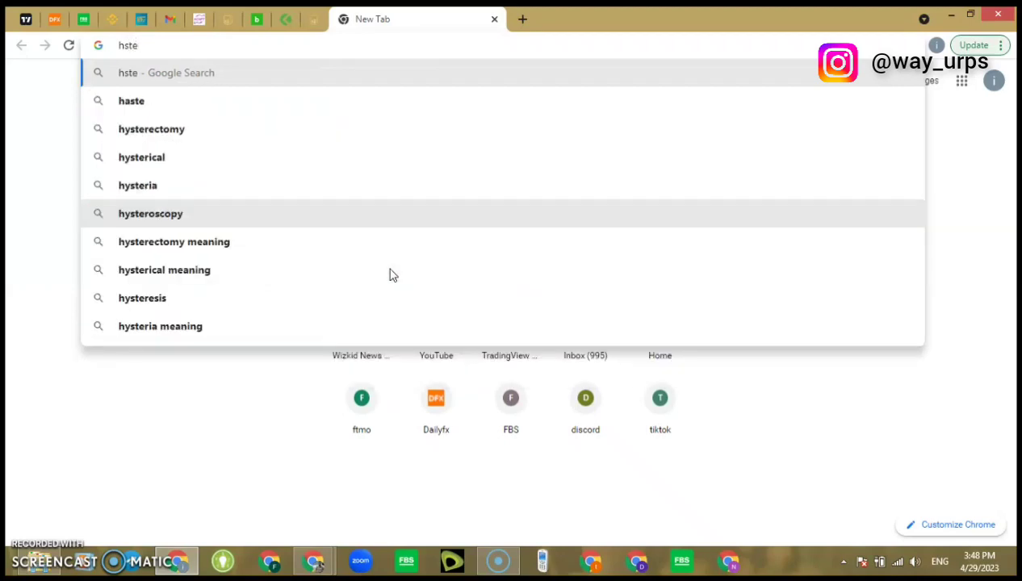
key(BackSpace)
key(BackSpace)
key(BackSpace)
key(BackSpace)
text(st)
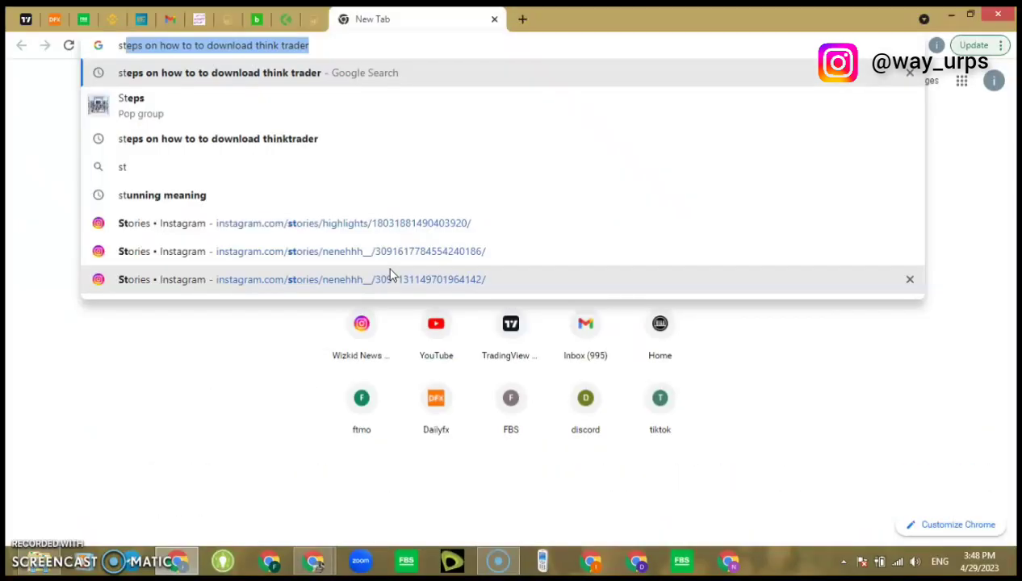
key(Return)
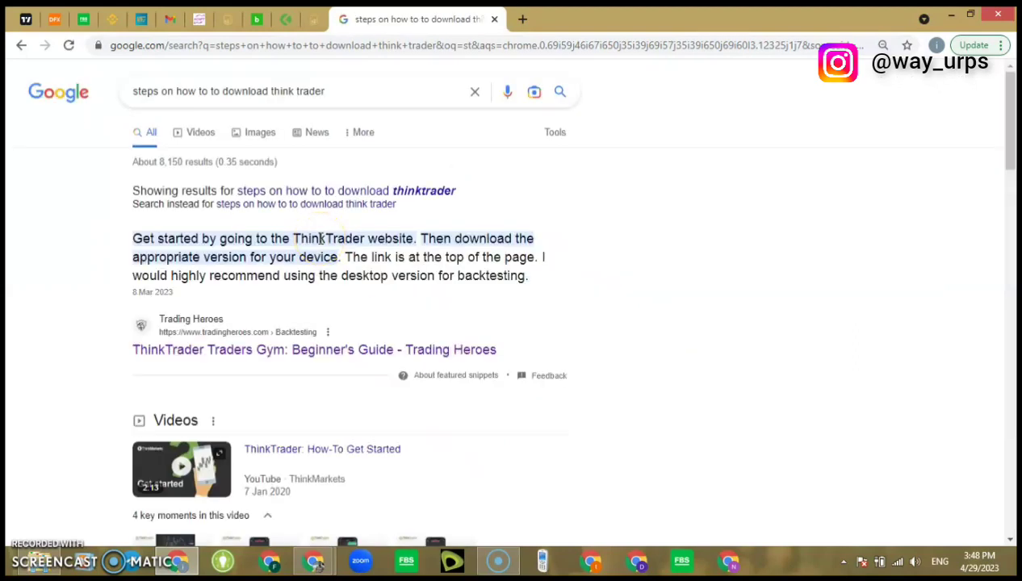
- Open the Trading Heroes beginner's guide to ThinkTrader Traders Gym and follow its Traders Gym link to the ThinkTrader website
click(293, 356)
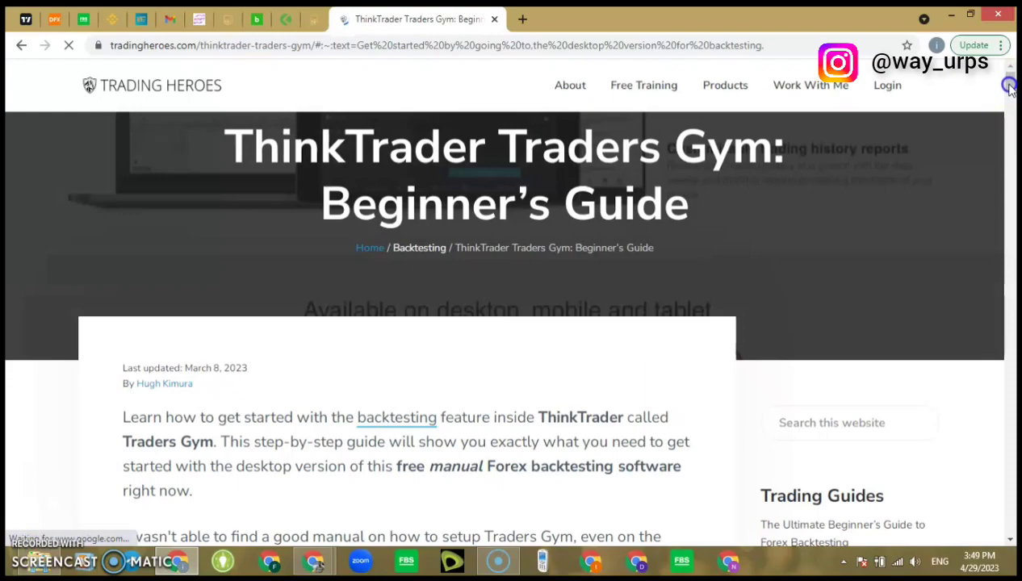
drag(1009, 84, 1013, 94)
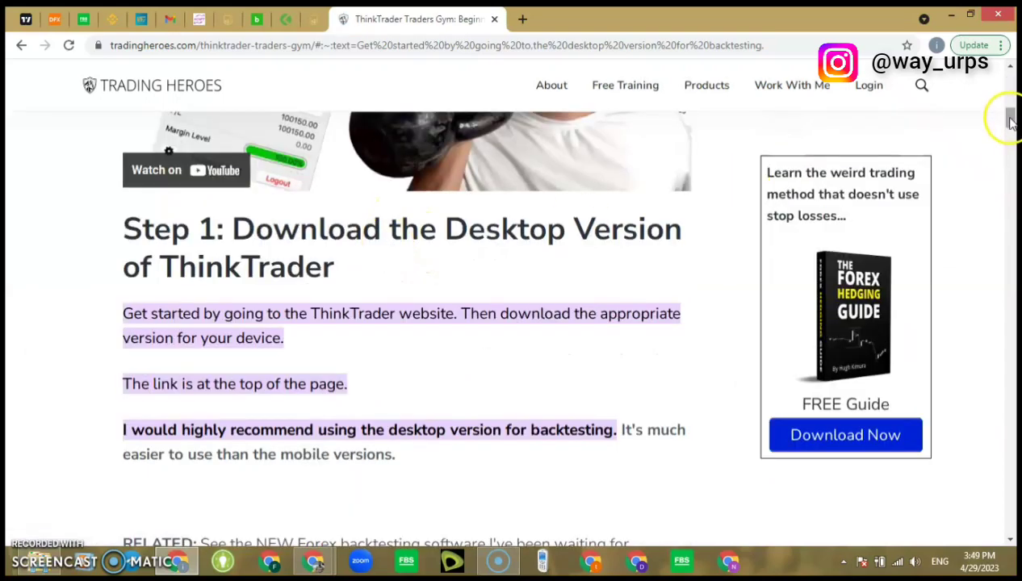
drag(1009, 118, 995, 456)
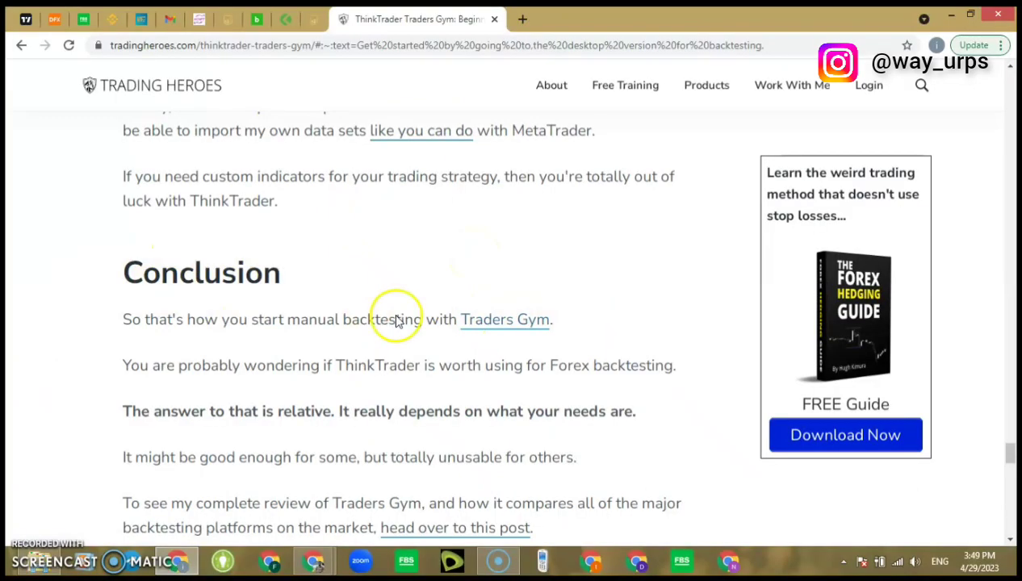
click(510, 395)
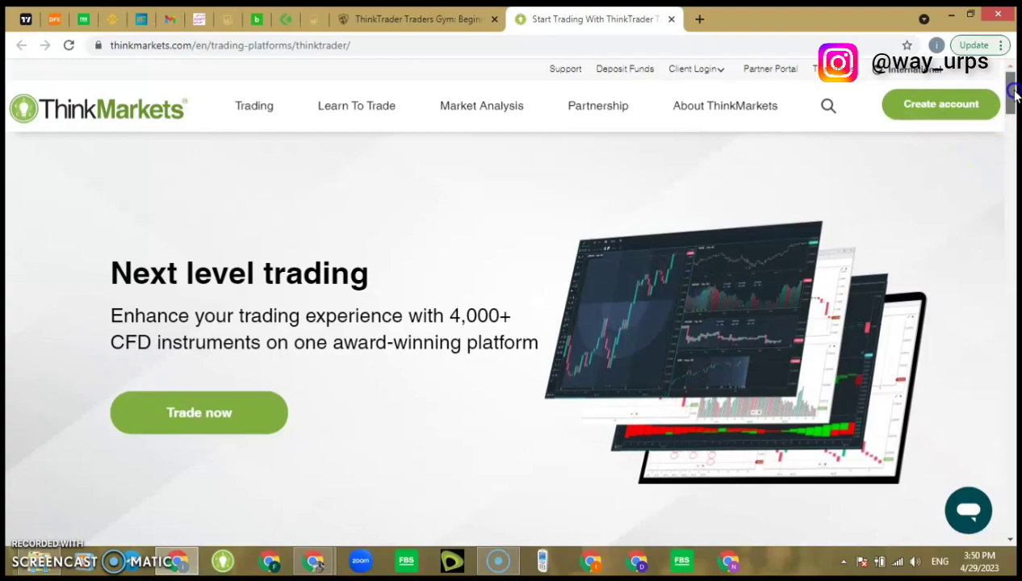
- Open the ThinkTrader Desktop page from the device options and download the installer for Windows
drag(1013, 95, 1009, 323)
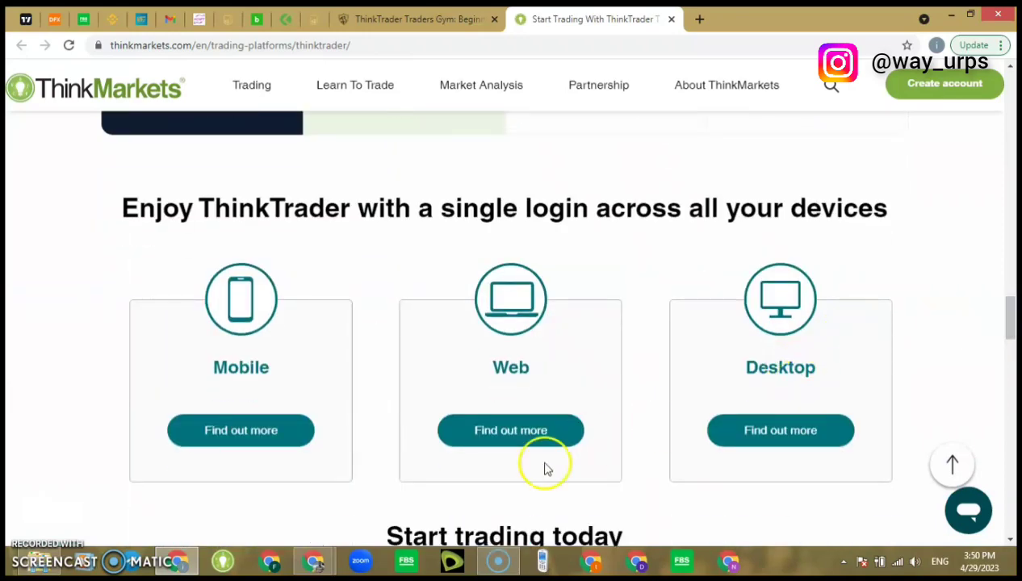
click(776, 436)
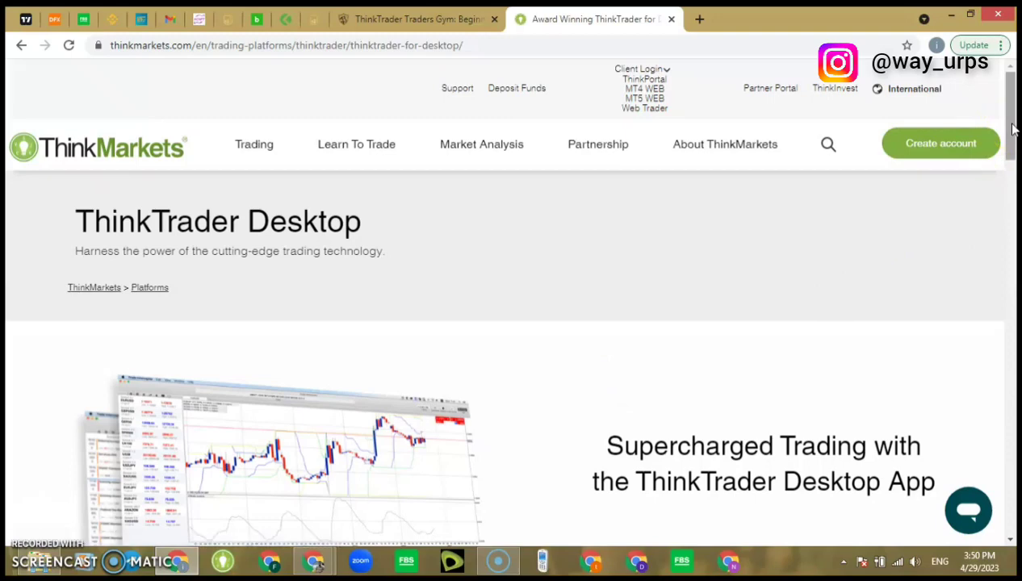
drag(1013, 128, 1016, 165)
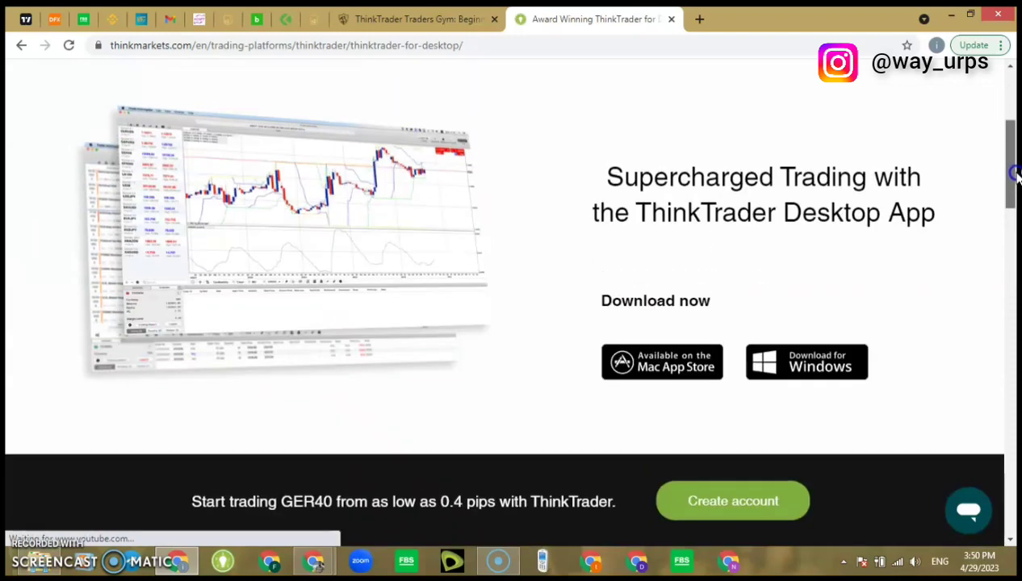
click(658, 368)
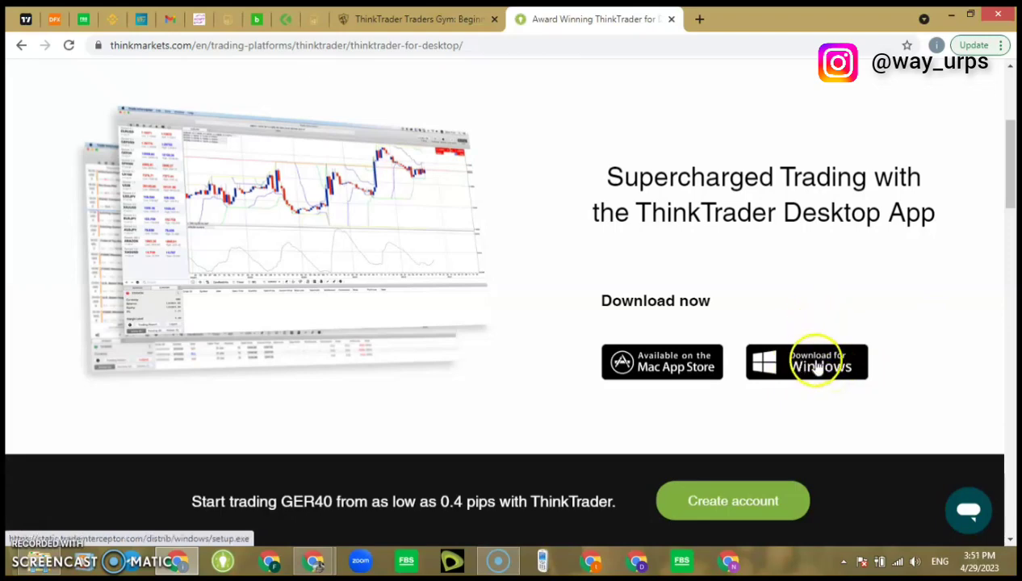
scroll(817, 365, down, 1)
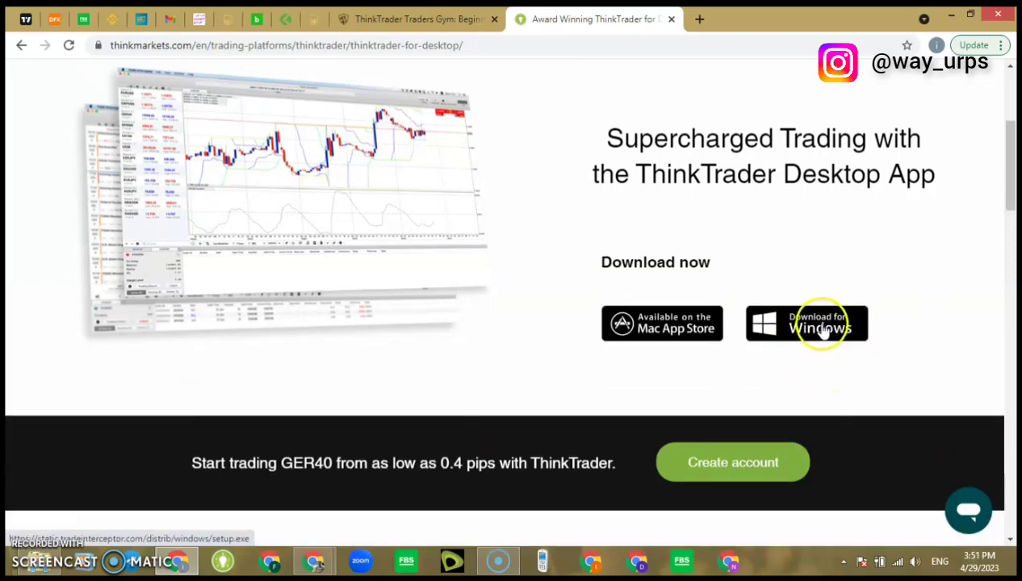
click(821, 331)
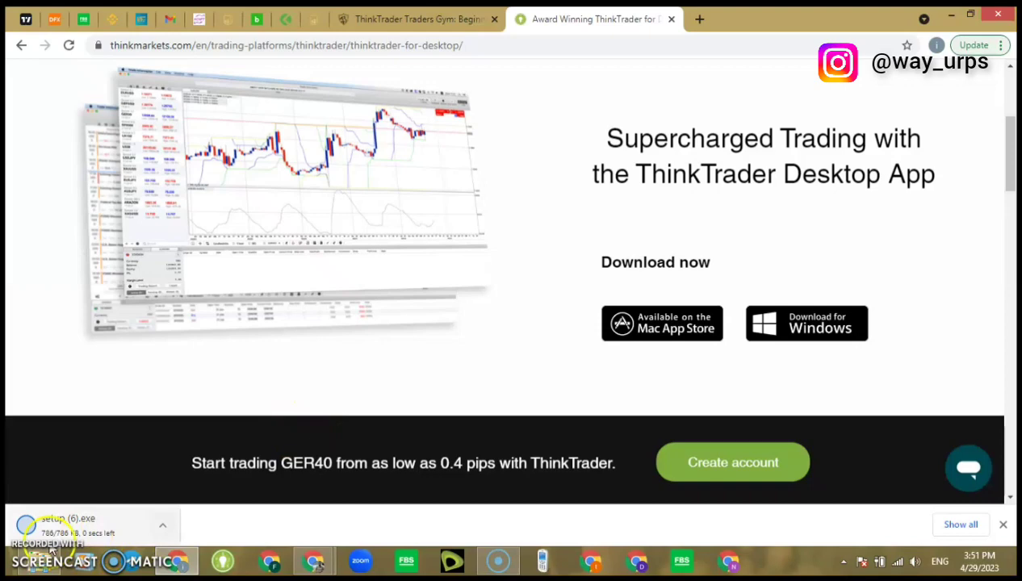
- Show the downloaded setup (6).exe in its folder and run it as administrator
click(141, 532)
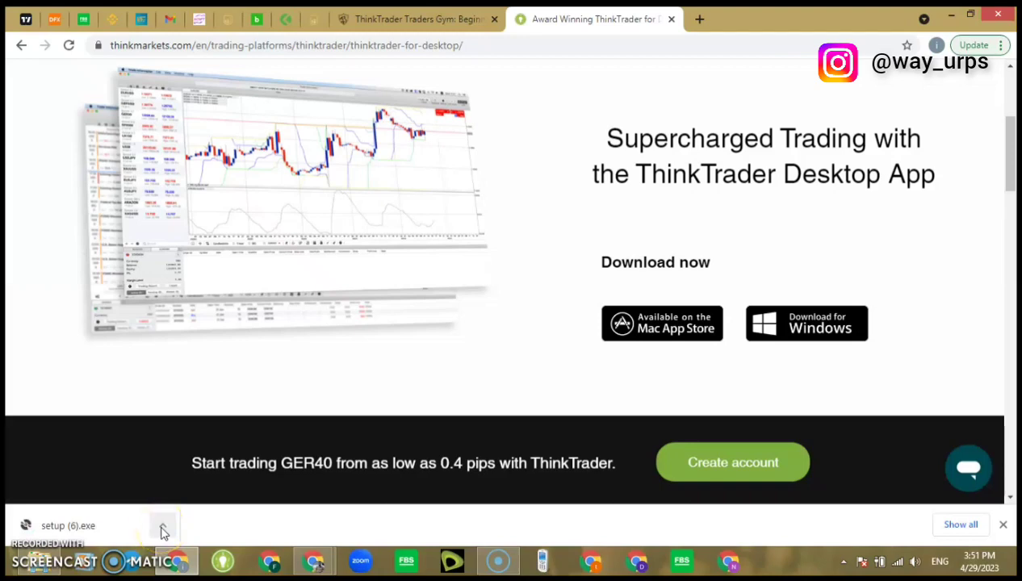
click(162, 528)
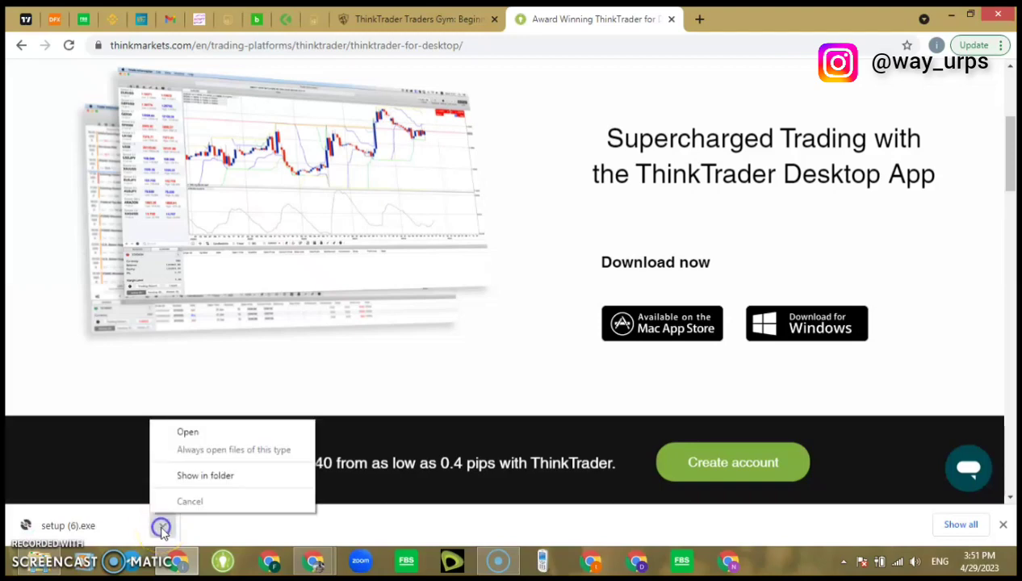
click(198, 476)
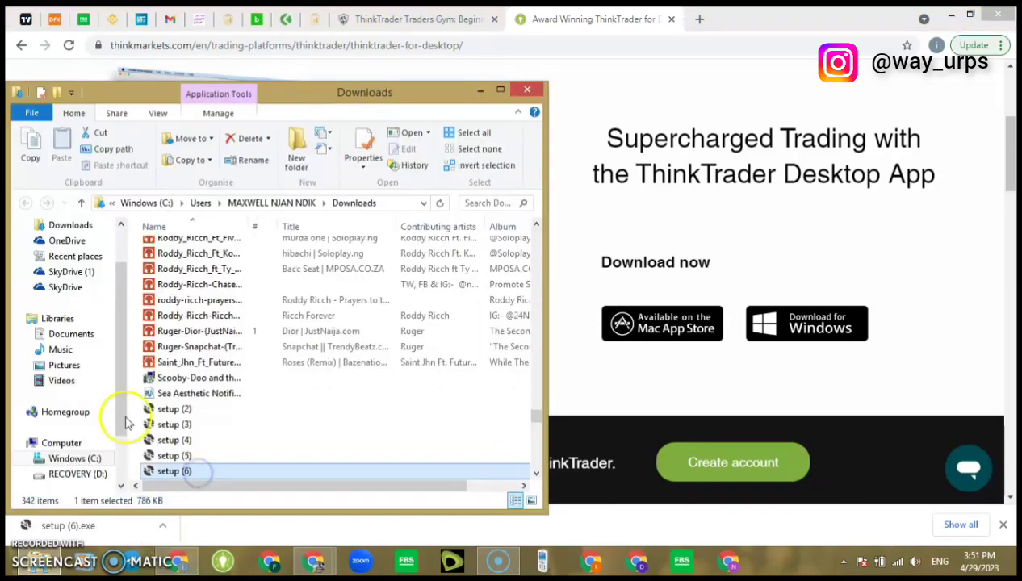
right_click(311, 470)
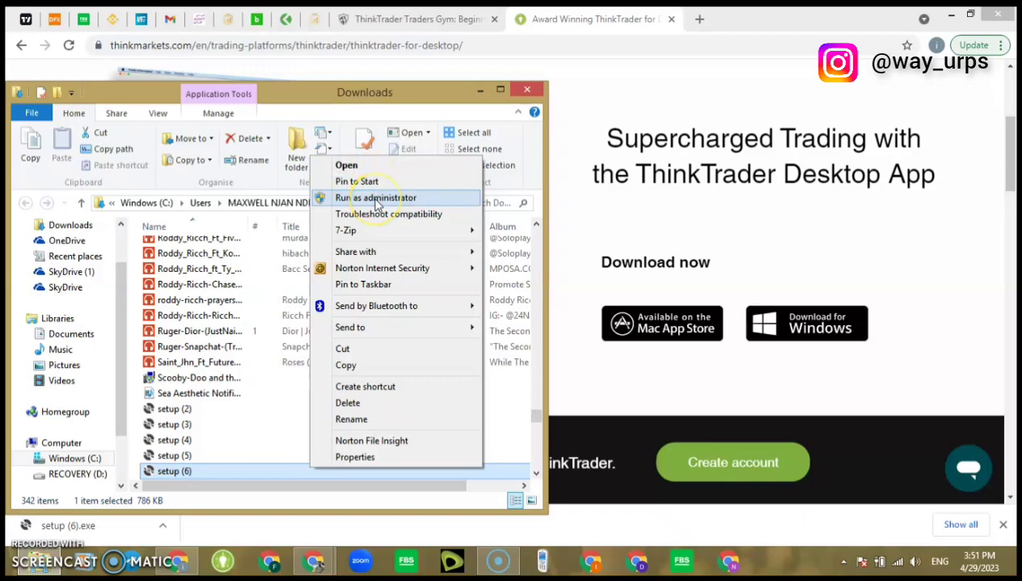
click(376, 199)
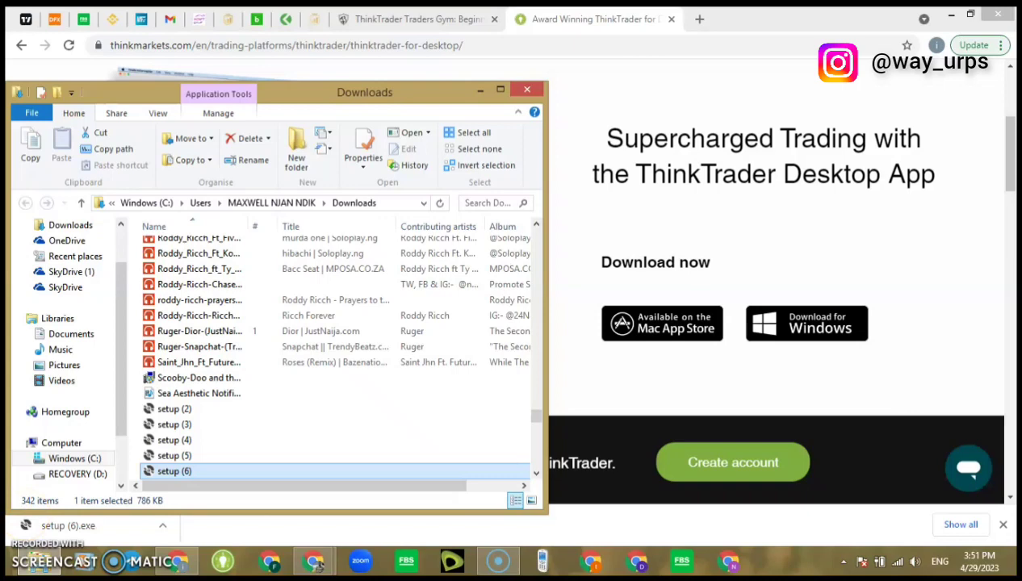
double_click(174, 470)
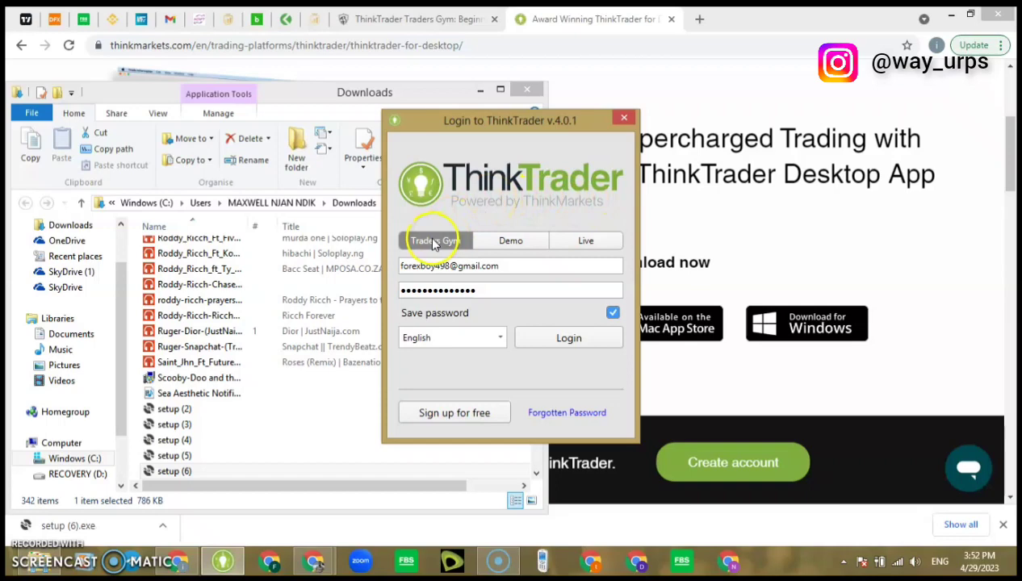
- Choose the Traders Gym account type and log in to ThinkTrader with the saved credentials
click(441, 244)
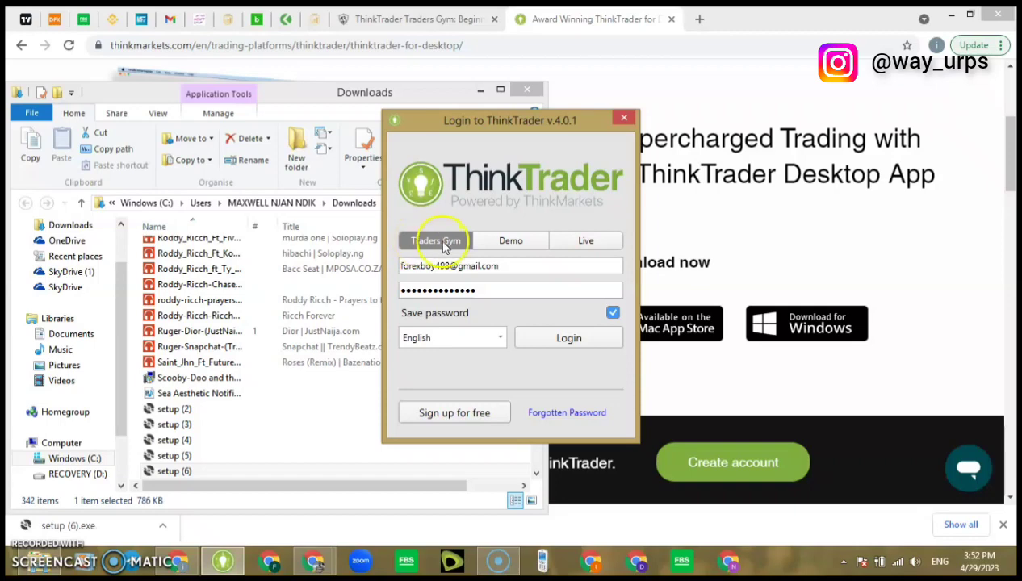
click(429, 245)
click(437, 241)
click(564, 347)
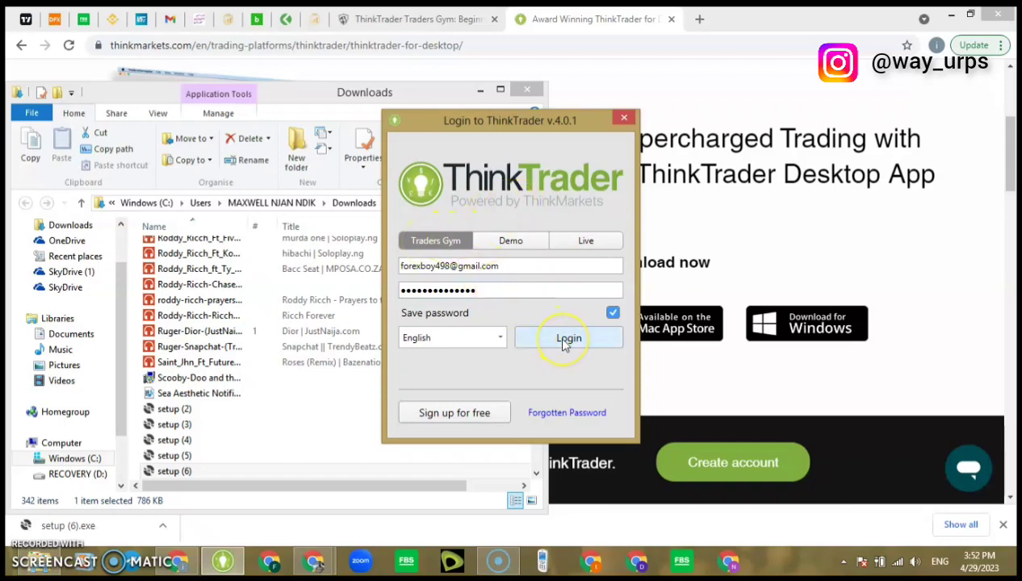